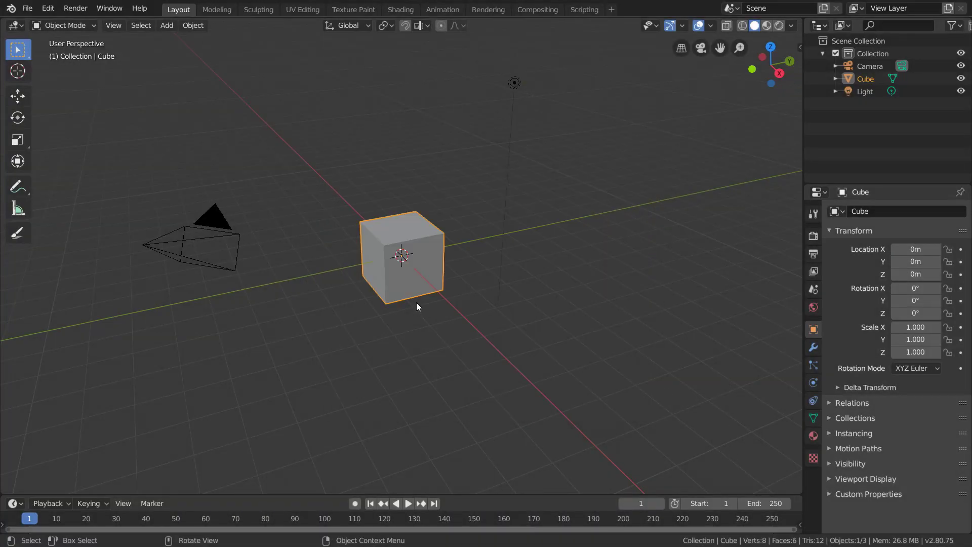
Replace the default cube with a 97-vertex cylinder flattened to 0.04 on Z.
click(367, 264)
key(shift+a)
mouse_move(367, 262)
click(436, 284)
click(76, 482)
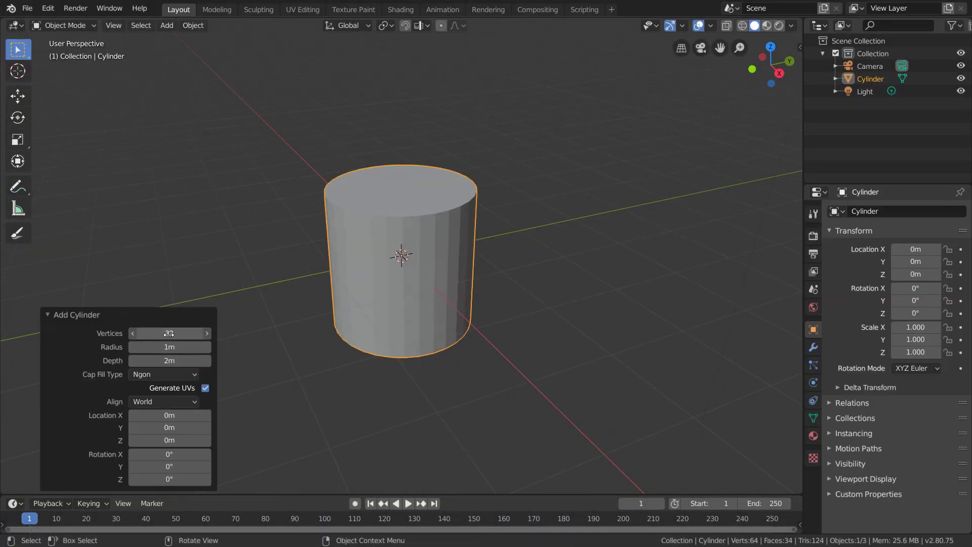
drag(169, 334, 602, 200)
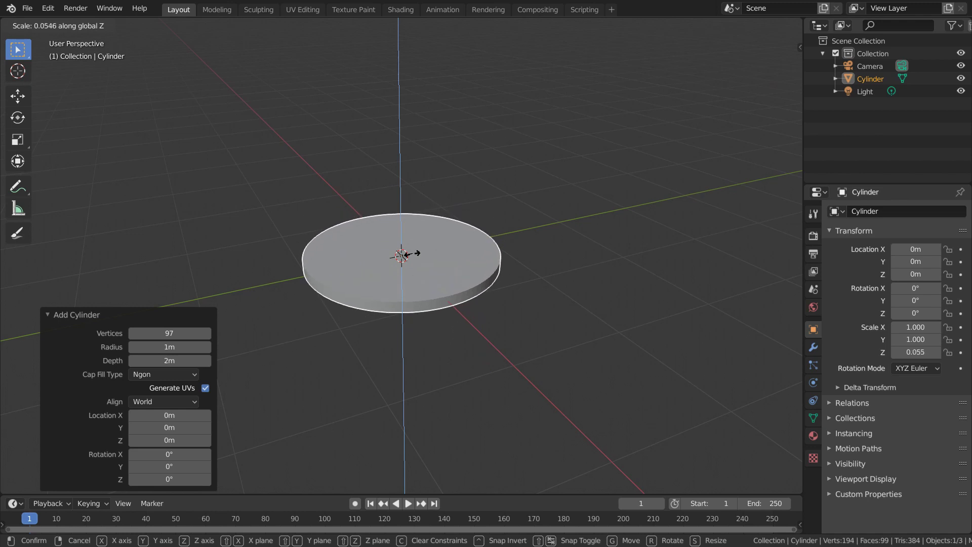
click(415, 255)
scroll(411, 281, up, 5)
middle_drag(411, 281, 427, 286)
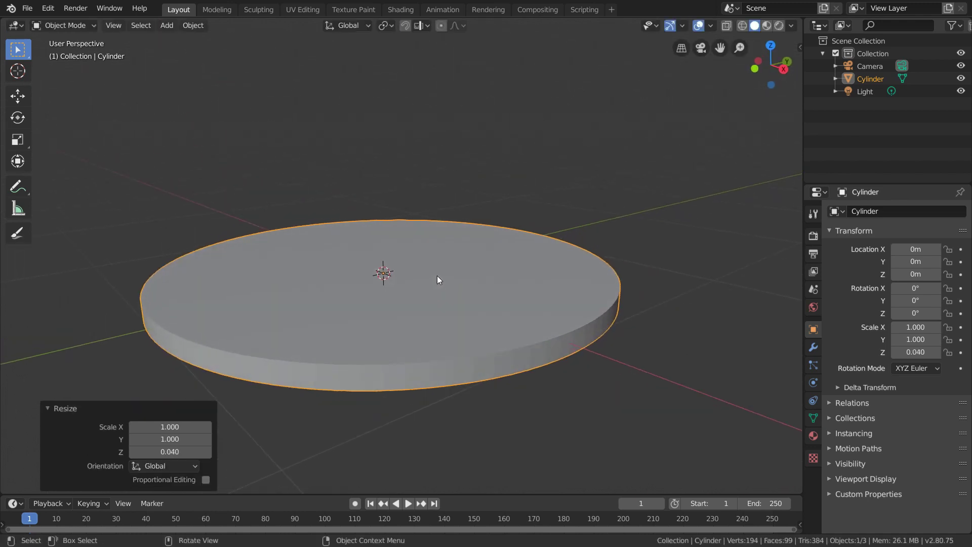
Apply the disc's scale, shade it smooth and enable Auto Smooth at 30°.
key(F3)
text(app)
key(Return)
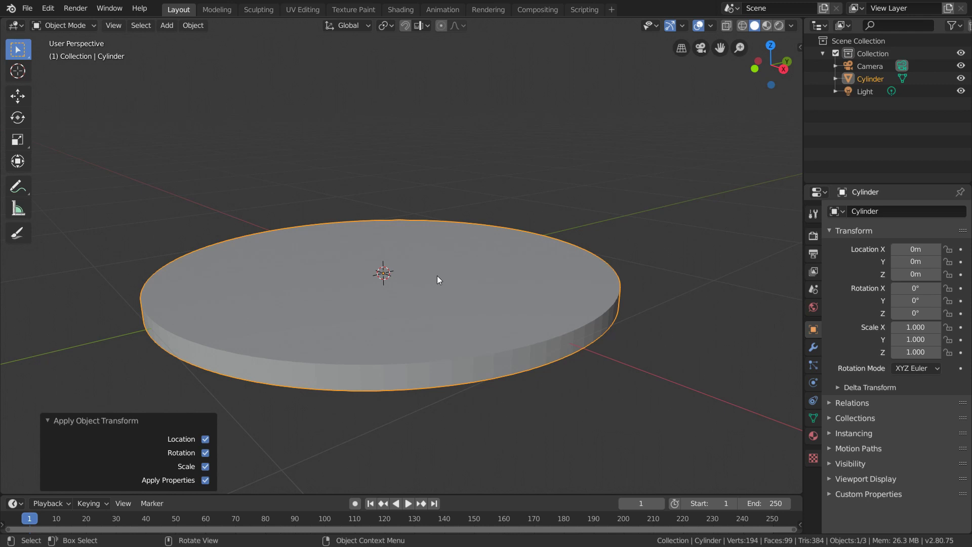
right_click(438, 276)
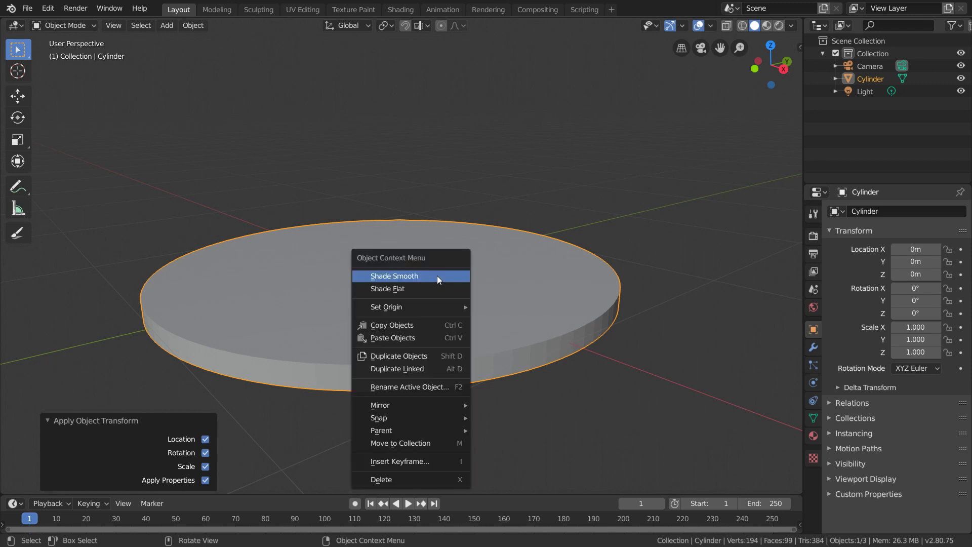
click(437, 277)
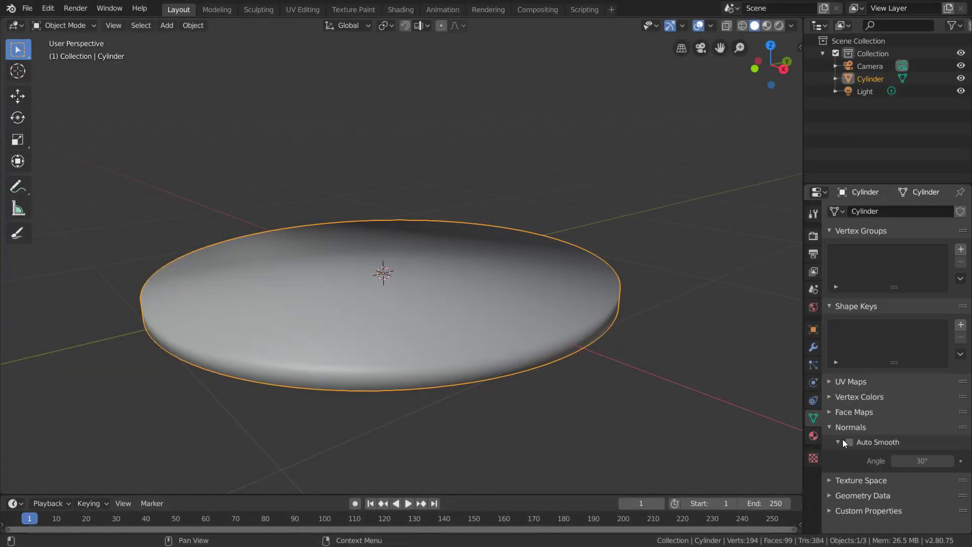
click(850, 443)
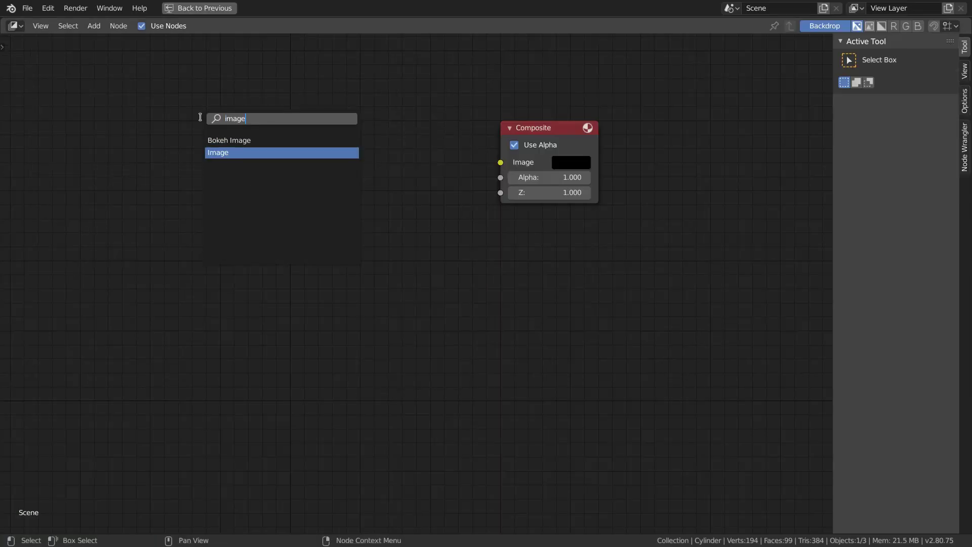
Load the quarter photos into Image nodes merged with Alpha Over and previewed in a Viewer.
click(284, 152)
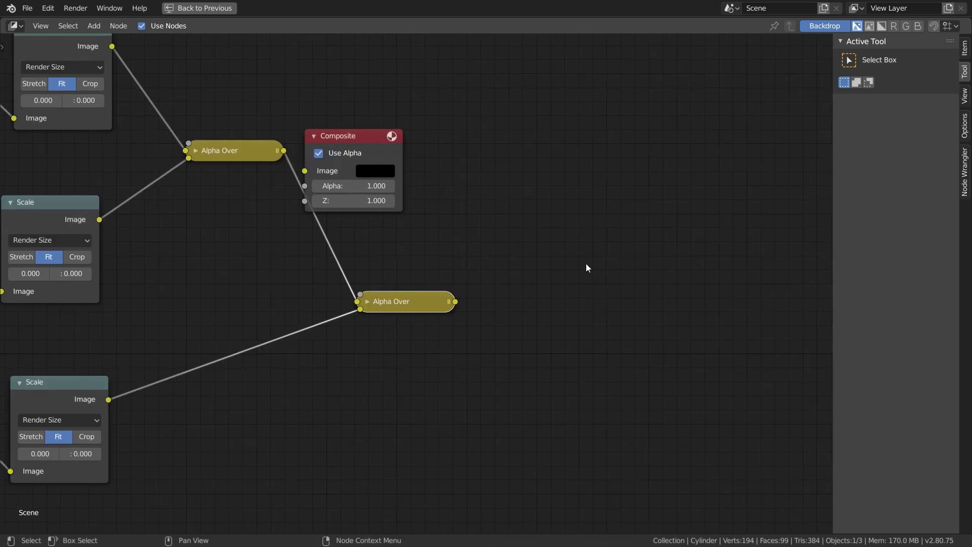
key(g)
ctrl+shift+click(429, 296)
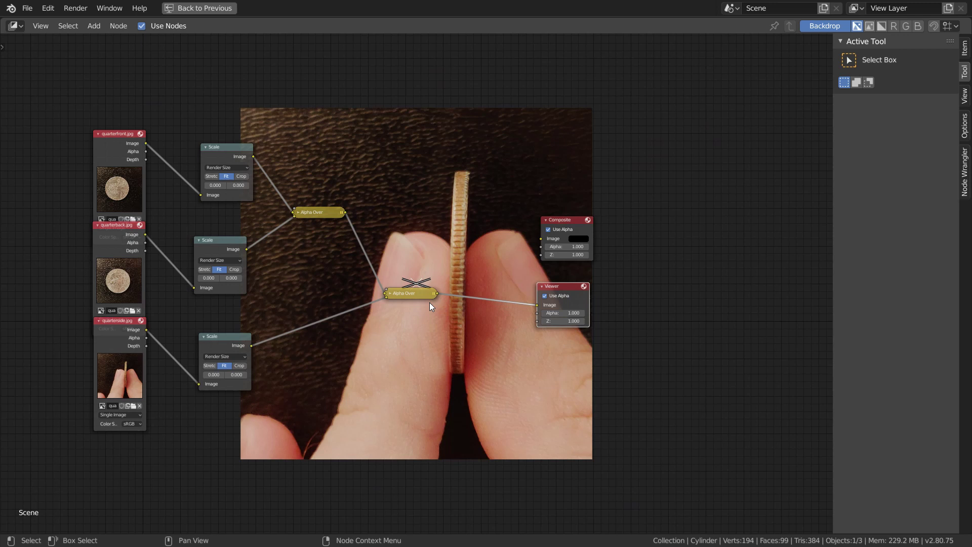
middle_drag(430, 302, 478, 310)
Offset the side photos with Translate nodes at X 1000 and -1000.
text(tra)
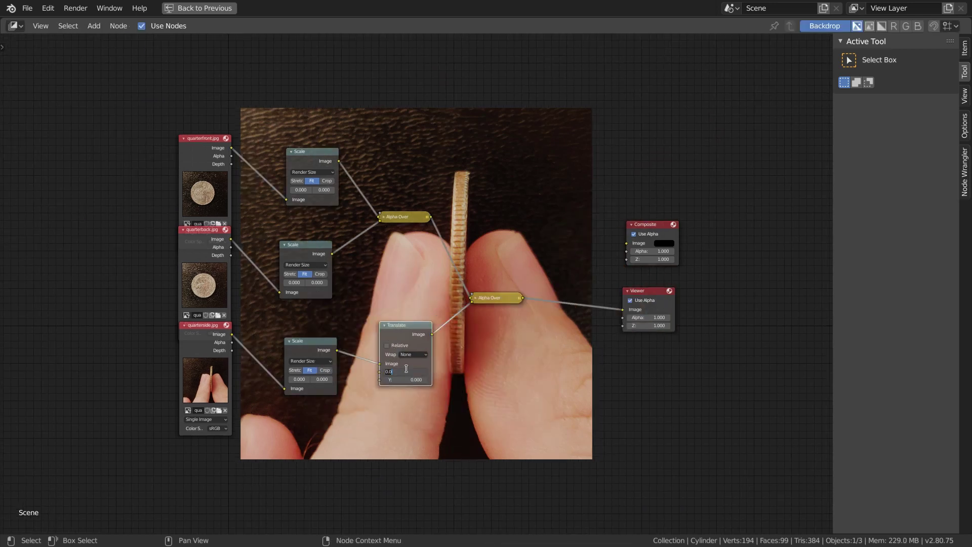
text(1000)
key(Return)
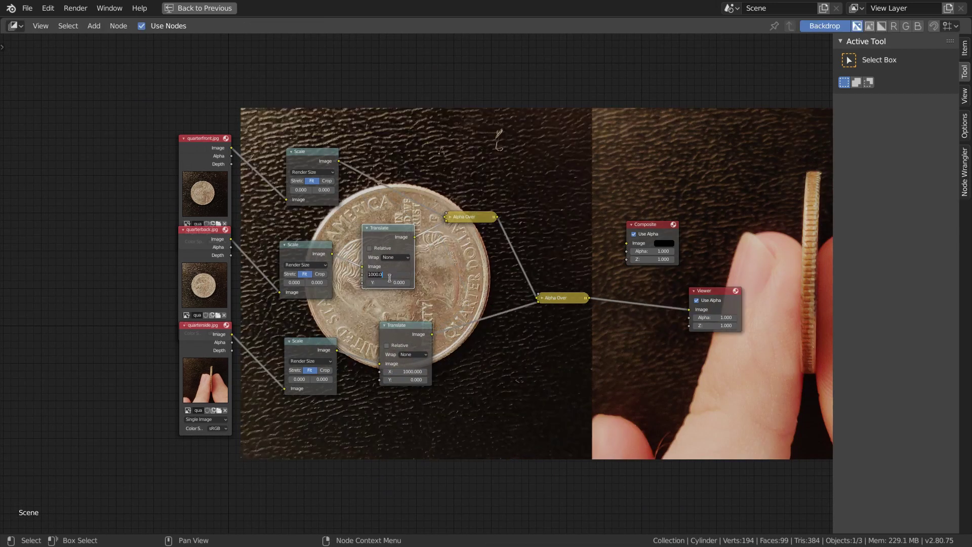
text(-1000)
key(Return)
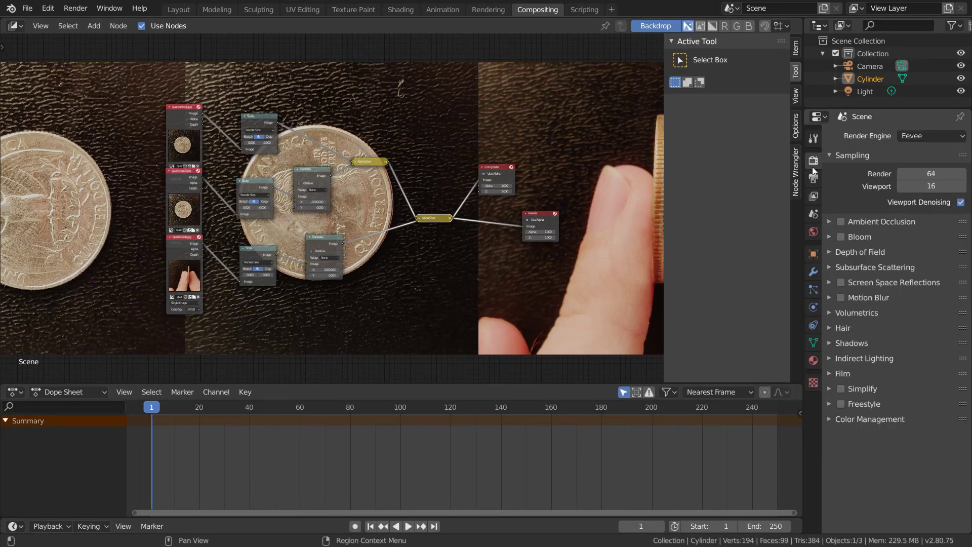
click(932, 448)
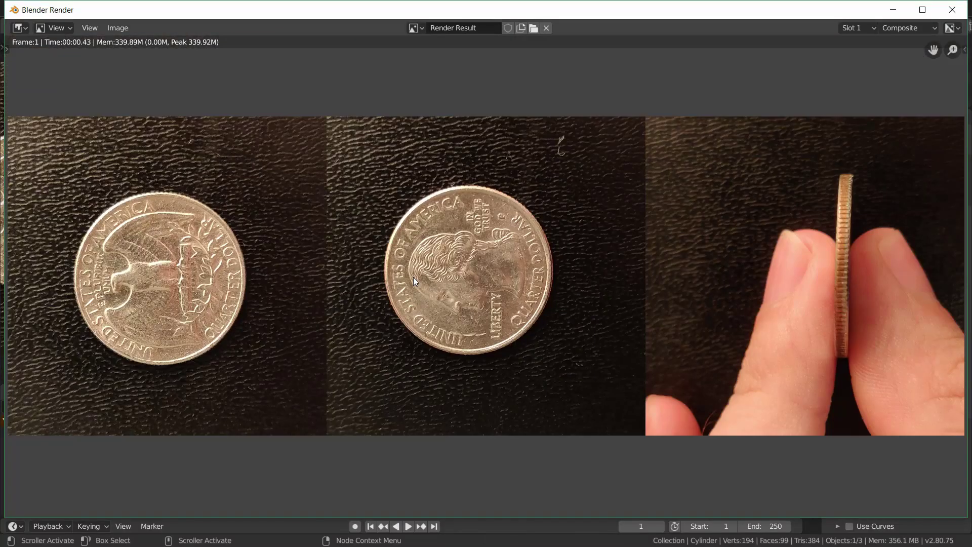
Render the composited coin image with Standard view transform and bring up Save As.
key(shift+alt+s)
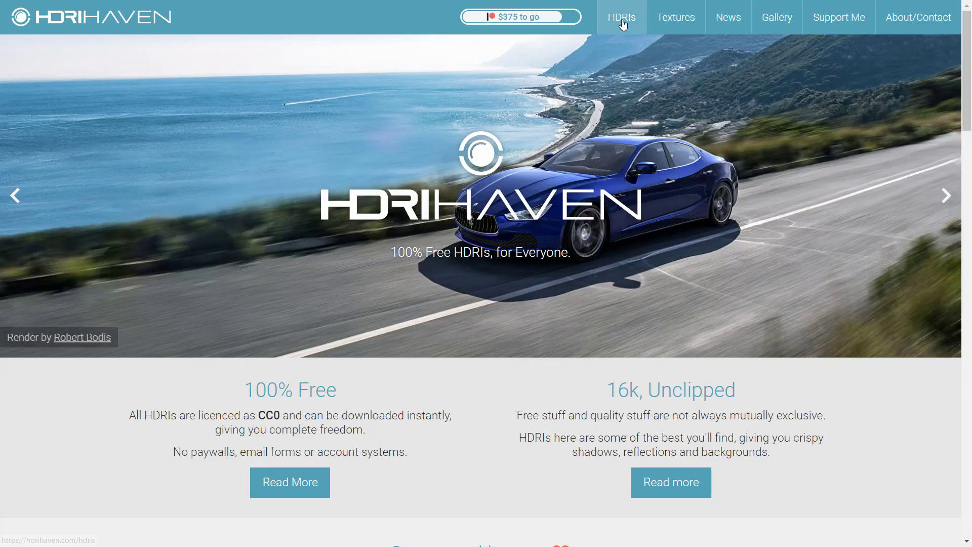
Open the Derelict Overpass HDRI page on HDRI Haven and scroll to its downloads.
scroll(377, 234, down, 10)
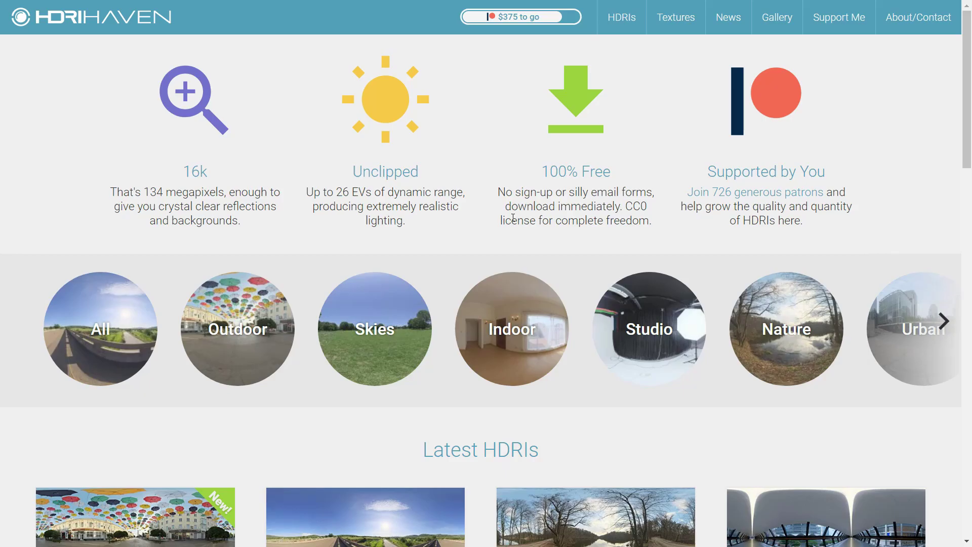
click(376, 231)
scroll(397, 256, down, 8)
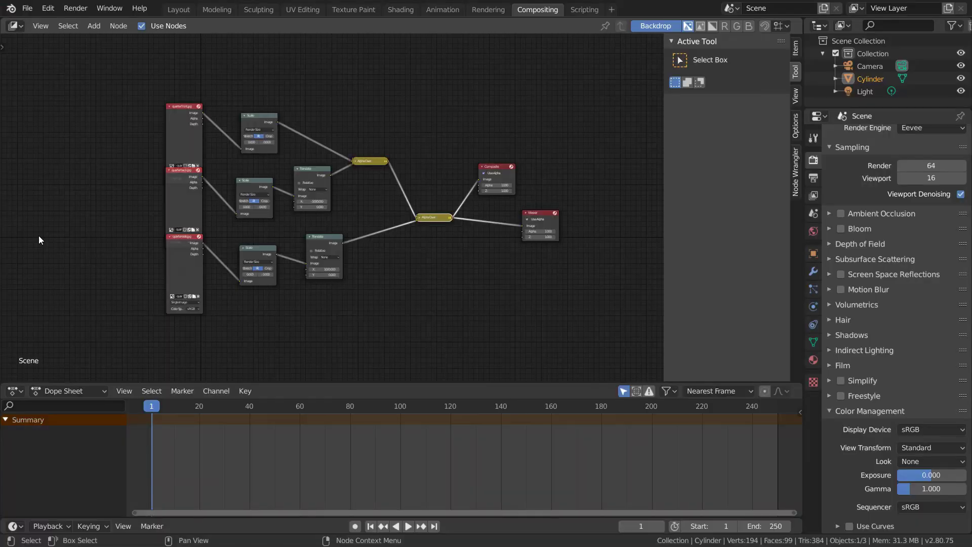
Light the world with an Environment Texture node loading short_tunnel_2k.hdr.
click(401, 9)
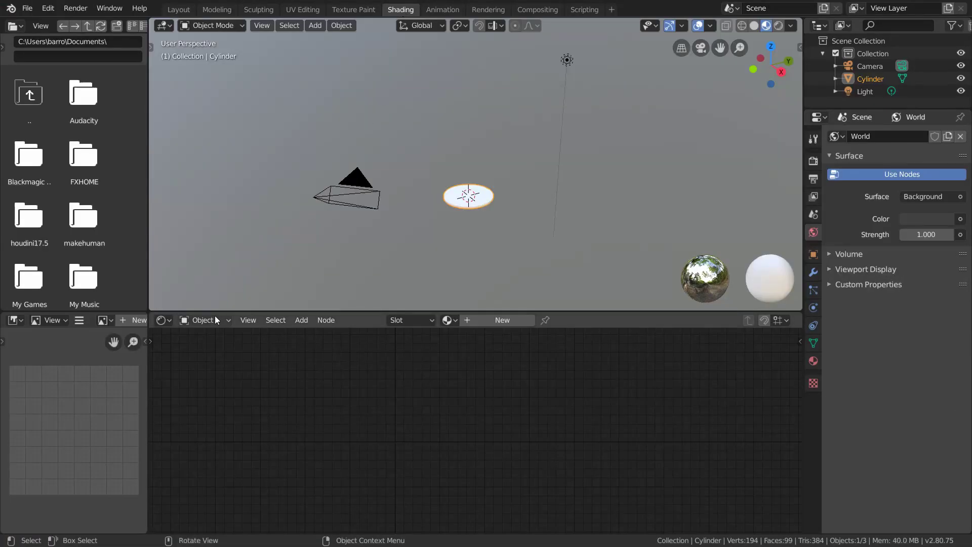
click(288, 400)
text(e)
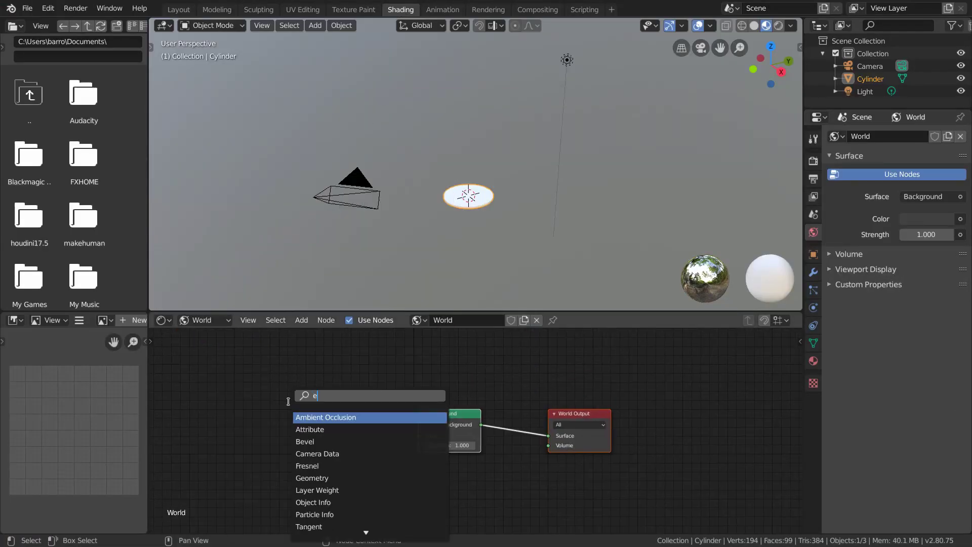
click(222, 400)
click(337, 443)
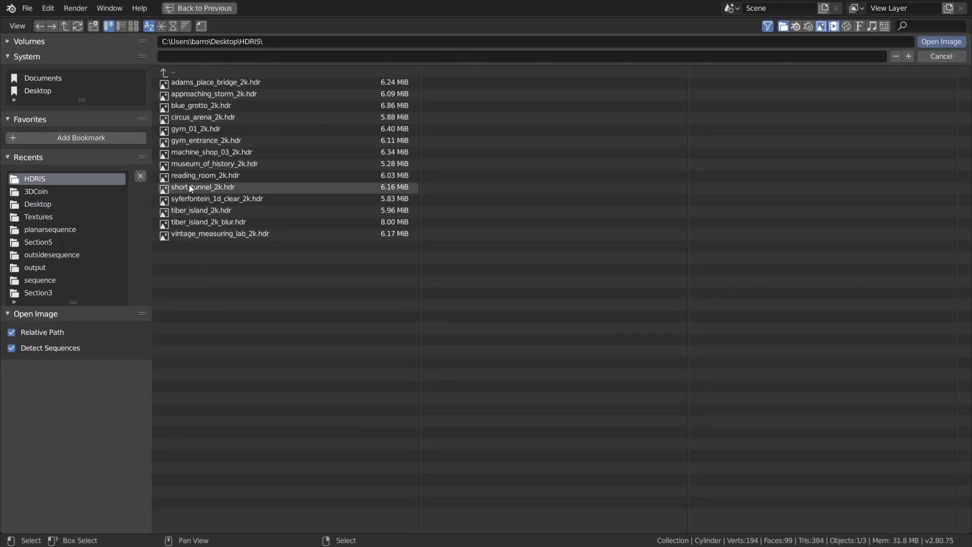
double_click(190, 187)
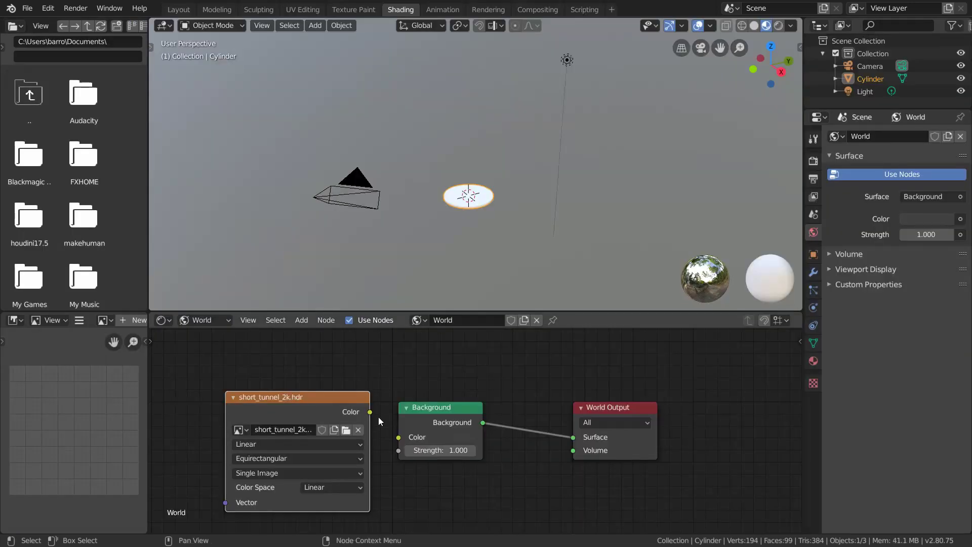
Switch to Rendered shading and make the film background transparent.
click(779, 26)
click(814, 161)
middle_drag(561, 190, 543, 239)
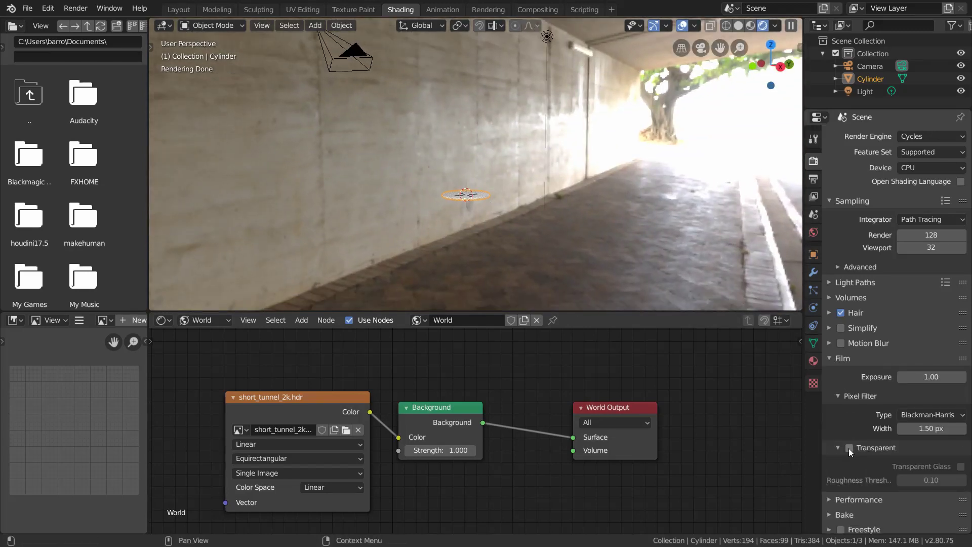
click(849, 448)
Create a new material for the cylinder in the Object shader editor.
click(202, 320)
click(208, 335)
click(507, 320)
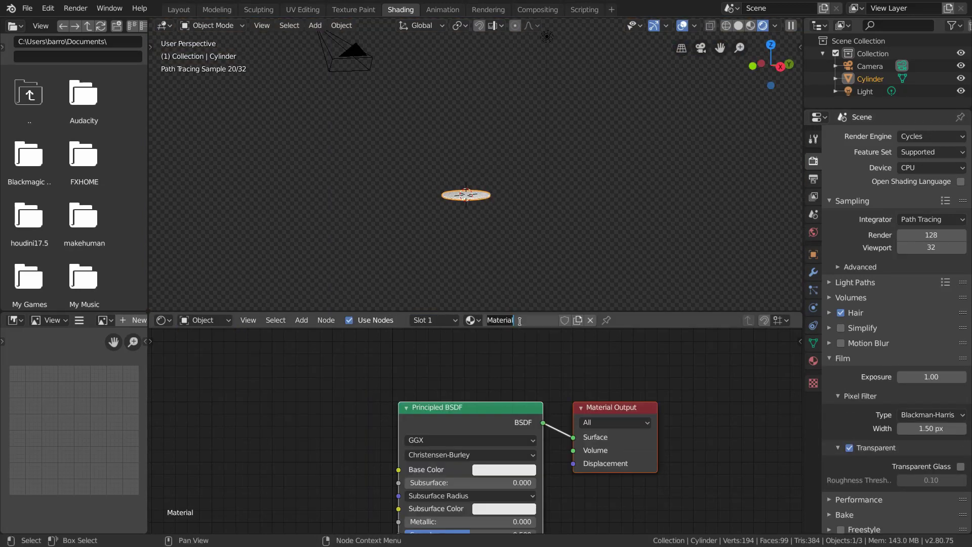
Add an Image Texture with quartertextures.png plus Mapping and Texture Coordinate nodes.
key(shift+a)
click(400, 385)
click(446, 425)
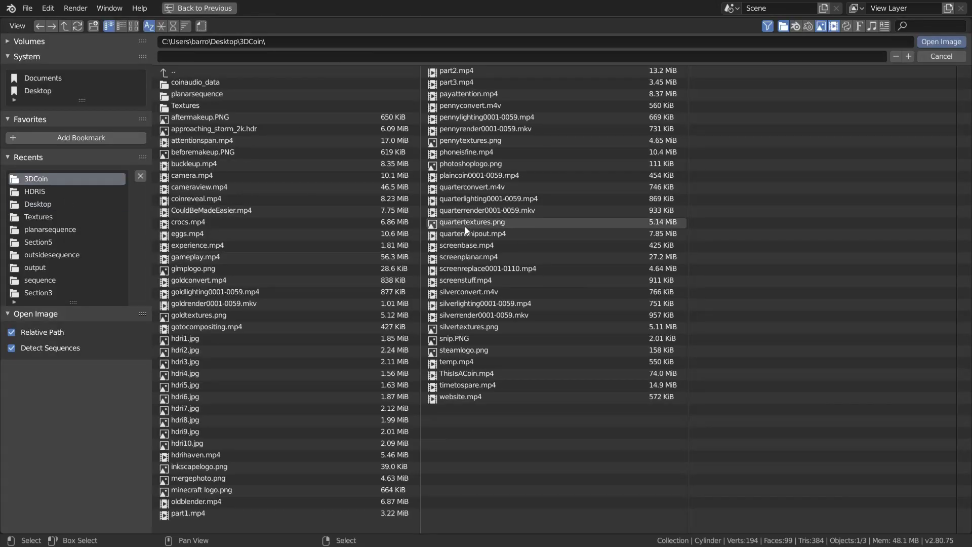
double_click(465, 226)
scroll(462, 216, up, 3)
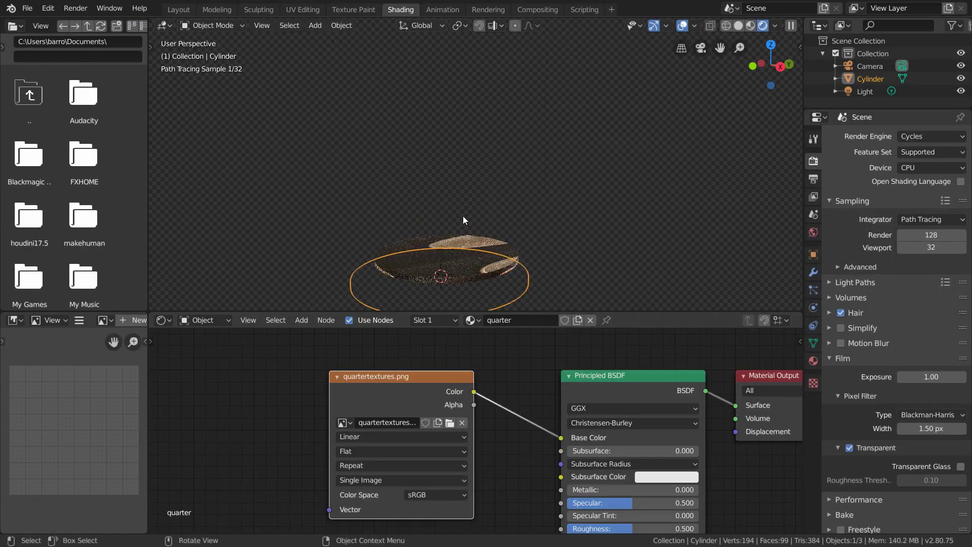
middle_drag(463, 216, 479, 201)
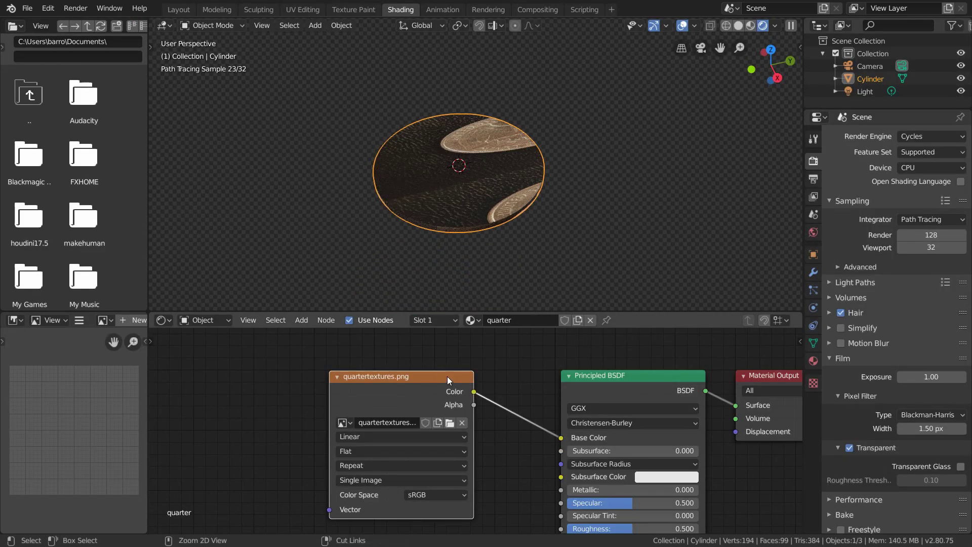
key(ctrl+t)
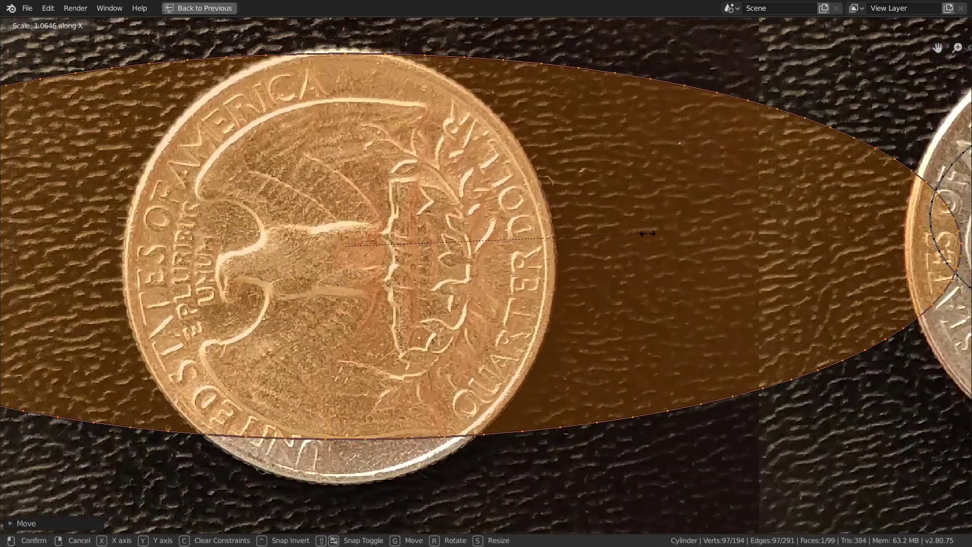
Scale and move the face UVs onto the eagle and heads coins, and the edge strip along Y.
click(290, 239)
key(g)
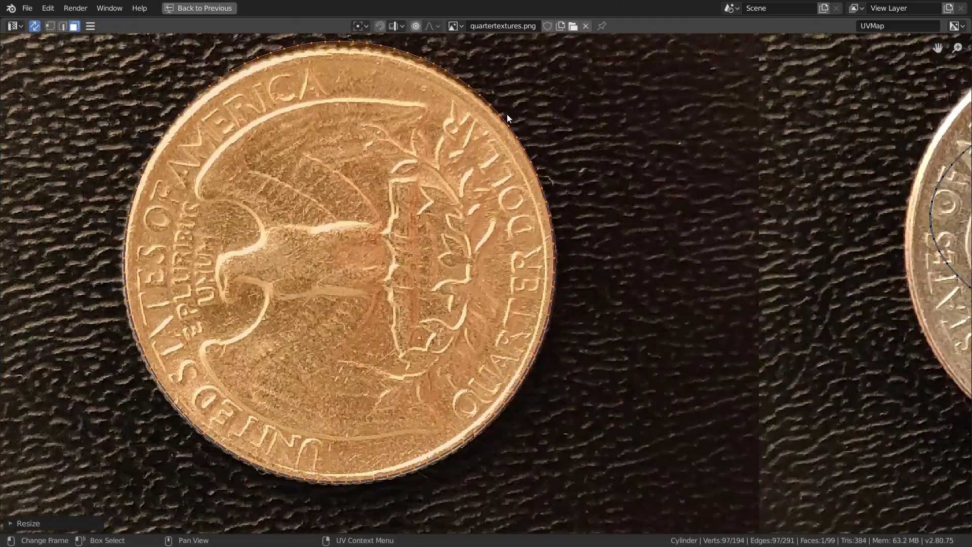
key(g)
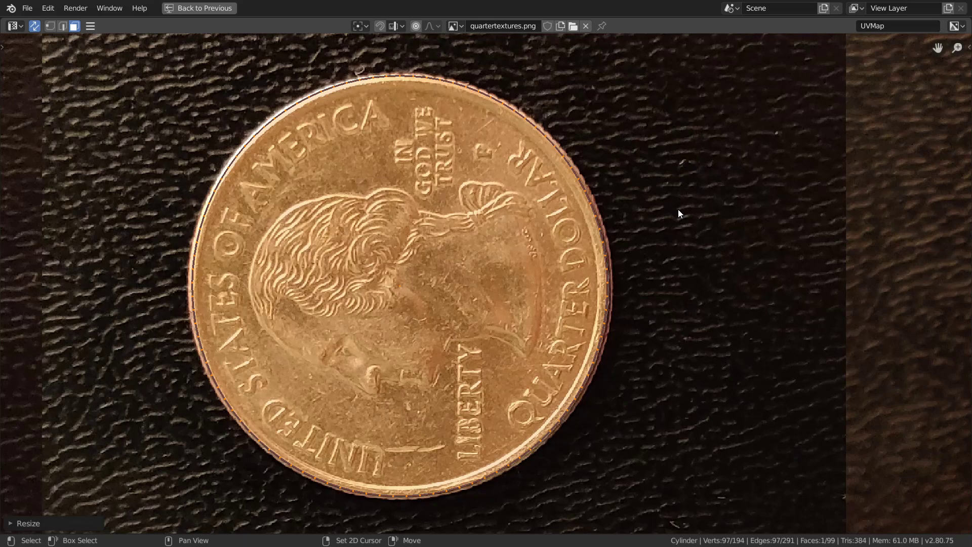
key(s)
key(y)
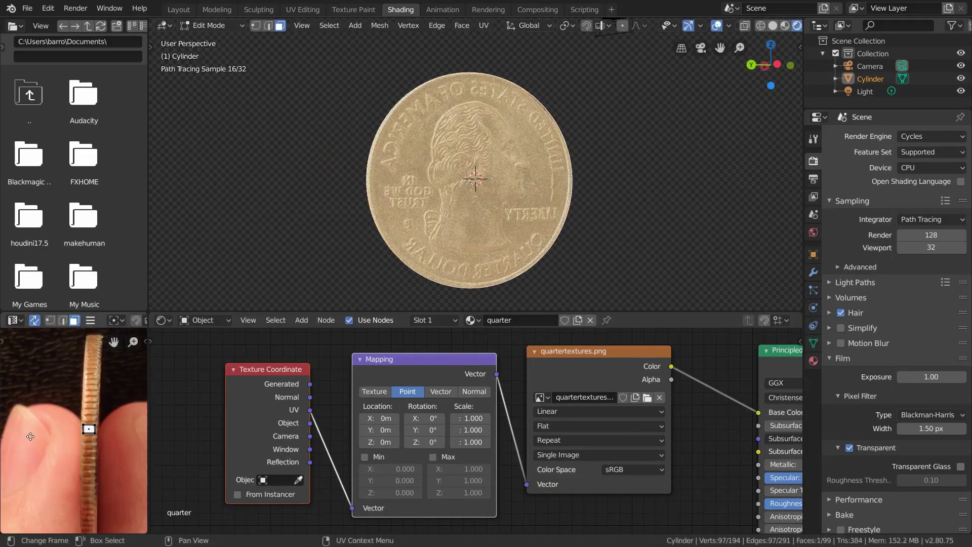
Finish fitting the edge UVs to the coin rim and return to object mode.
mouse_move(557, 177)
middle_down()
mouse_move(610, 173)
mouse_move(537, 167)
middle_up()
key(Tab)
middle_drag(679, 471, 668, 432)
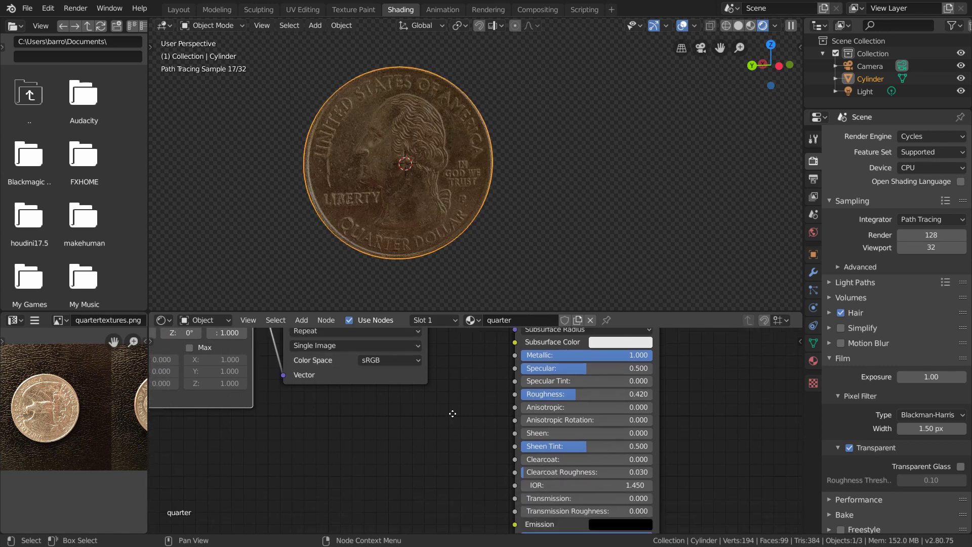
scroll(405, 430, down, 3)
scroll(405, 455, up, 3)
Set the second quartertextures.png node to Non-Color and add a Bump node.
click(436, 496)
click(409, 447)
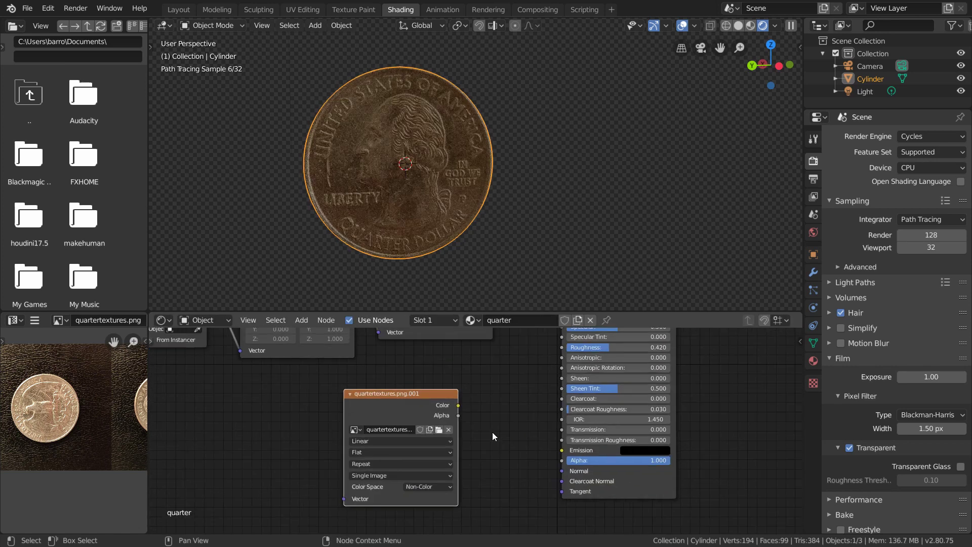
scroll(434, 434, down, 1)
key(shift+a)
click(432, 398)
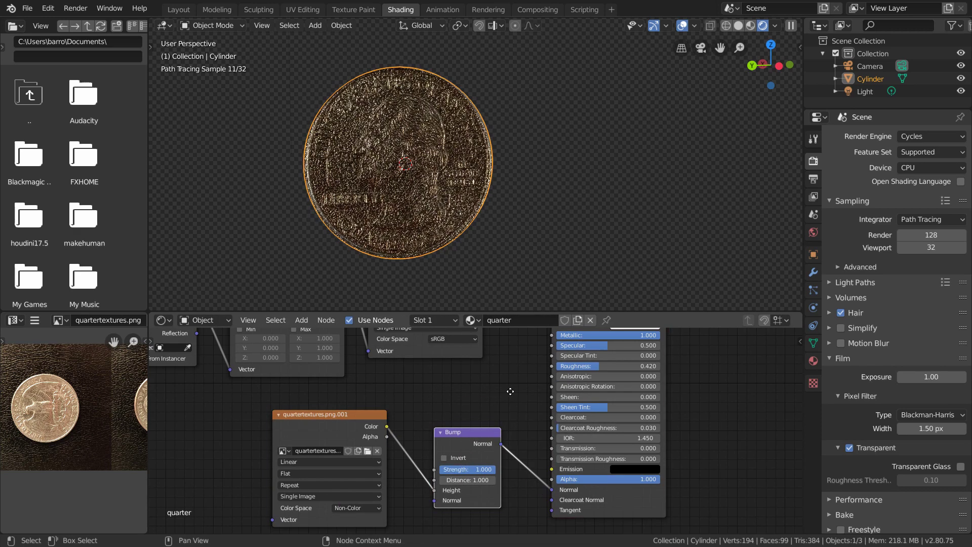
middle_drag(510, 392, 486, 420)
Insert a ColorRamp into the Bump height and lower bump strength to 0.150.
scroll(325, 431, up, 3)
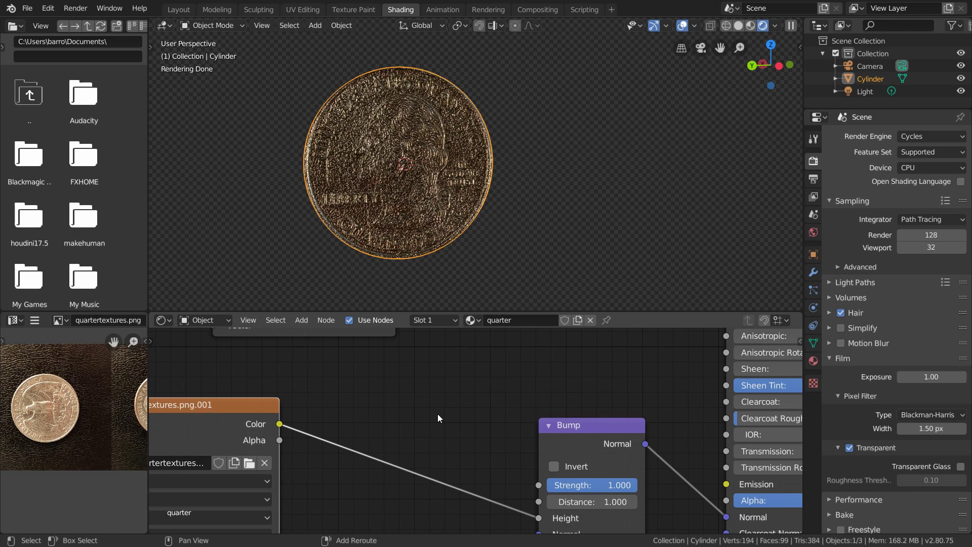
key(shift+a)
key(Down)
key(Down)
key(Return)
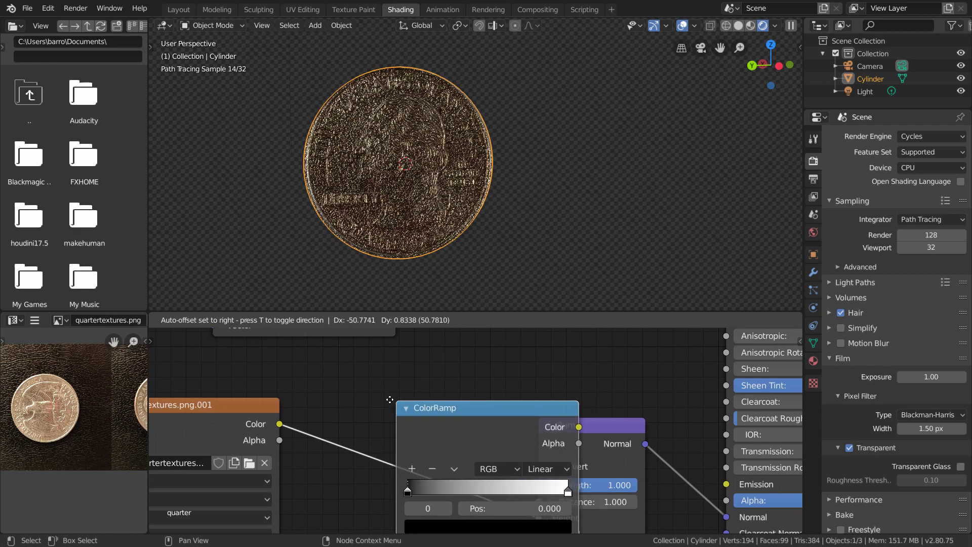
click(350, 388)
scroll(476, 431, down, 2)
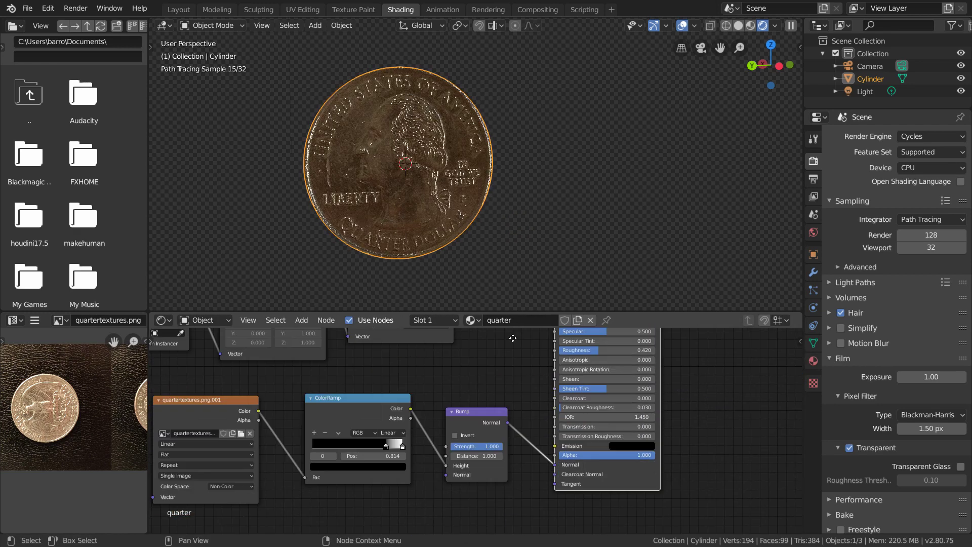
drag(506, 453, 496, 455)
middle_drag(546, 408, 537, 447)
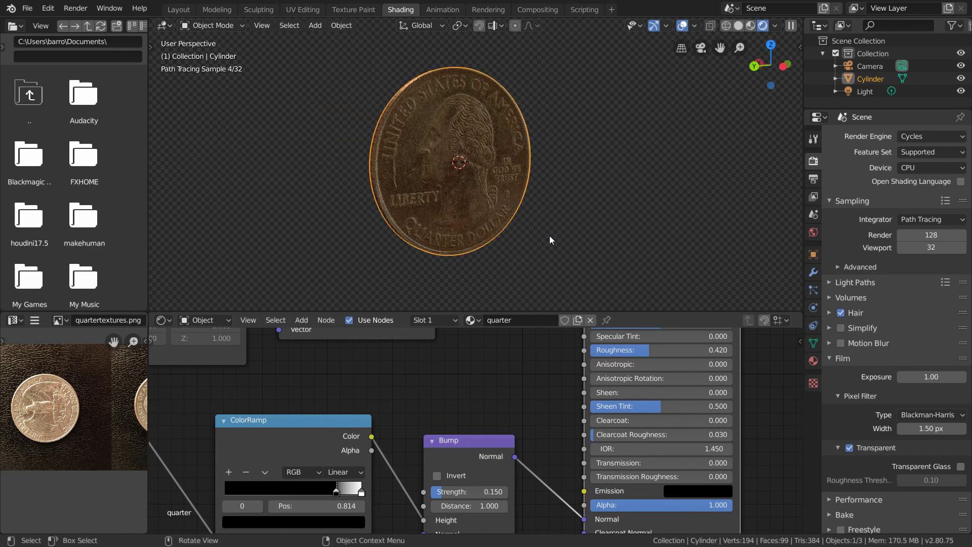
scroll(890, 446, down, 6)
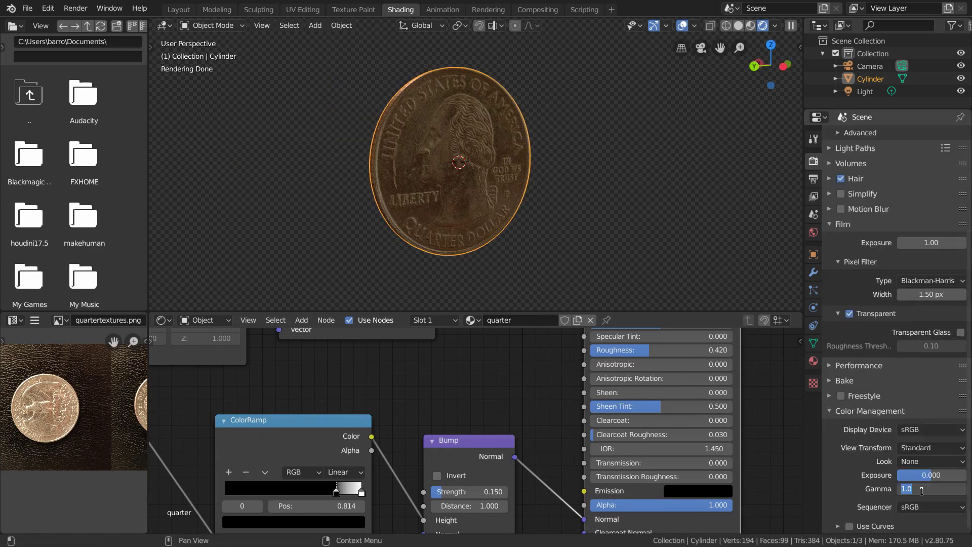